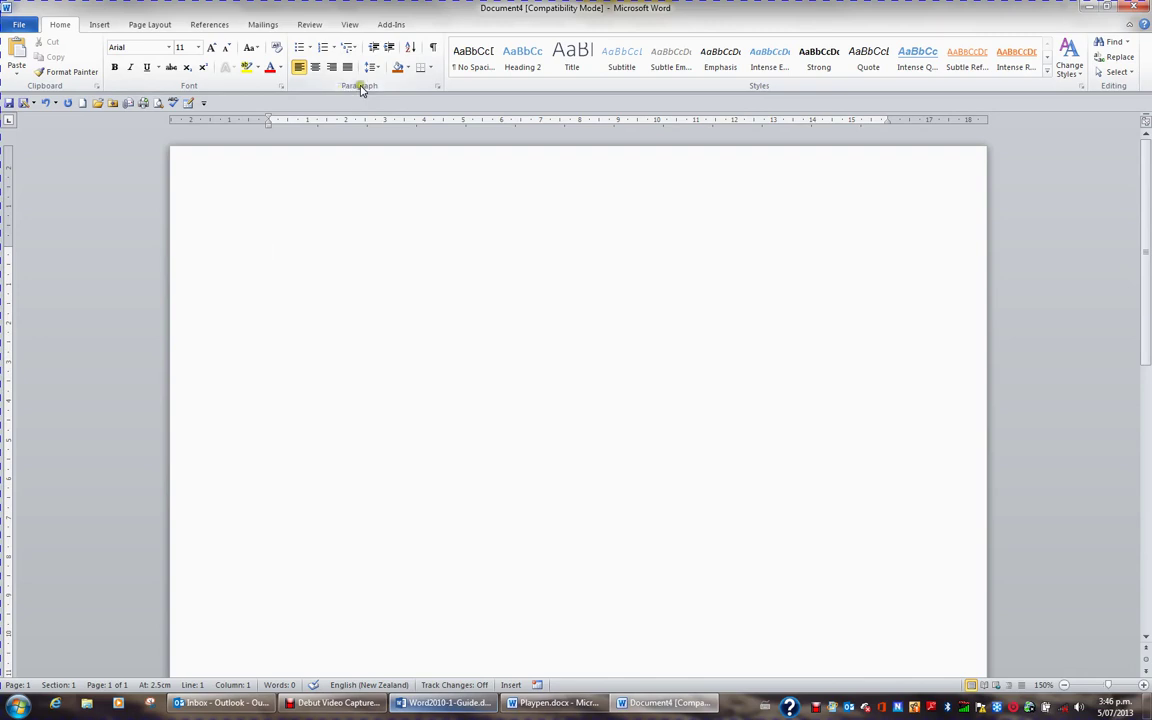
Add a left-aligned tab stop at 1 cm with no leader to the blank document's first paragraph.
{"action": "left_click", "coordinate": [438, 87]}
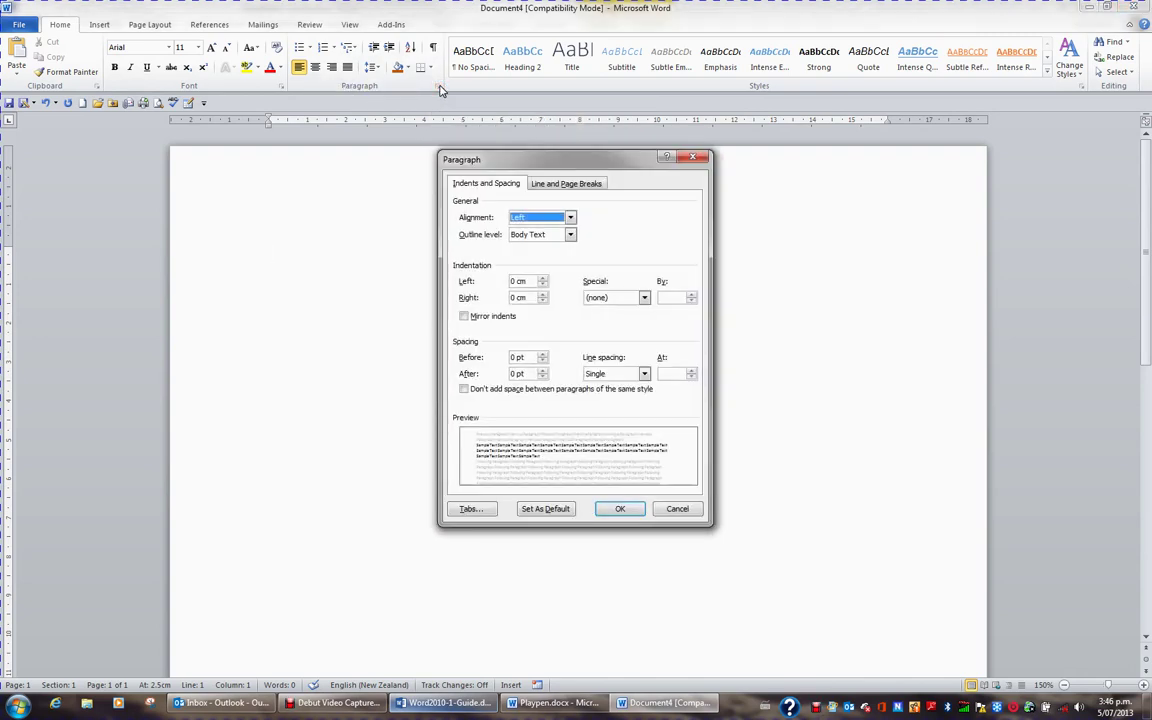
{"action": "left_click", "coordinate": [471, 509]}
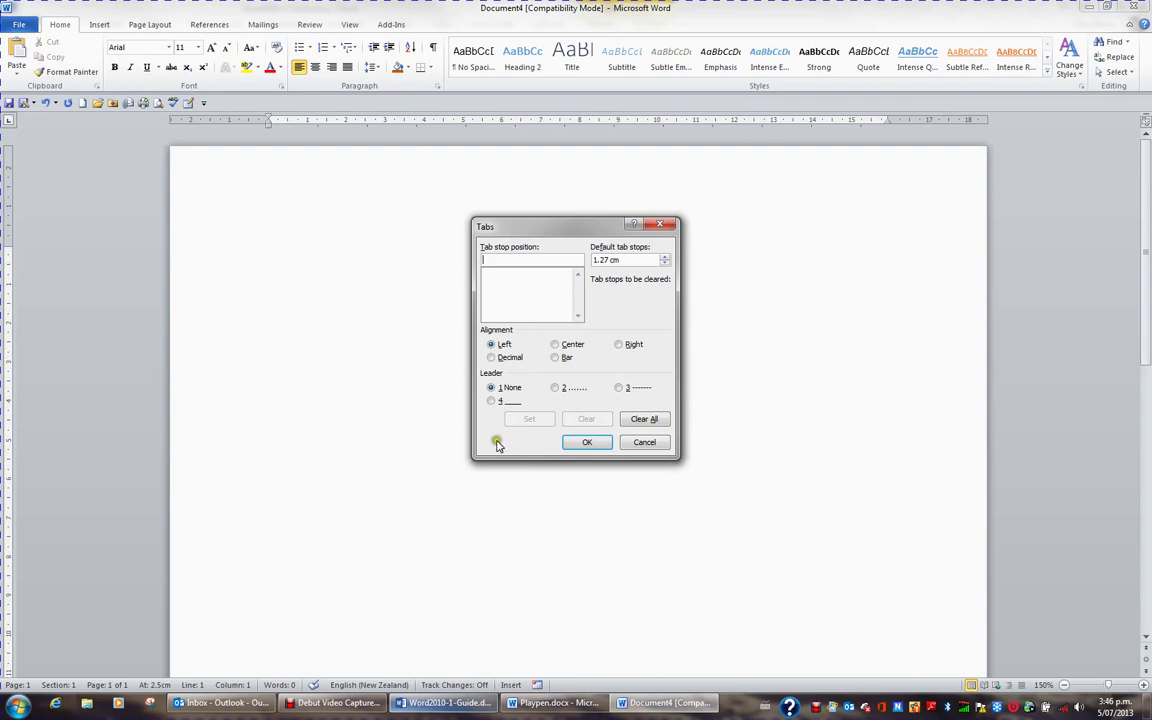
{"action": "type", "text": "1"}
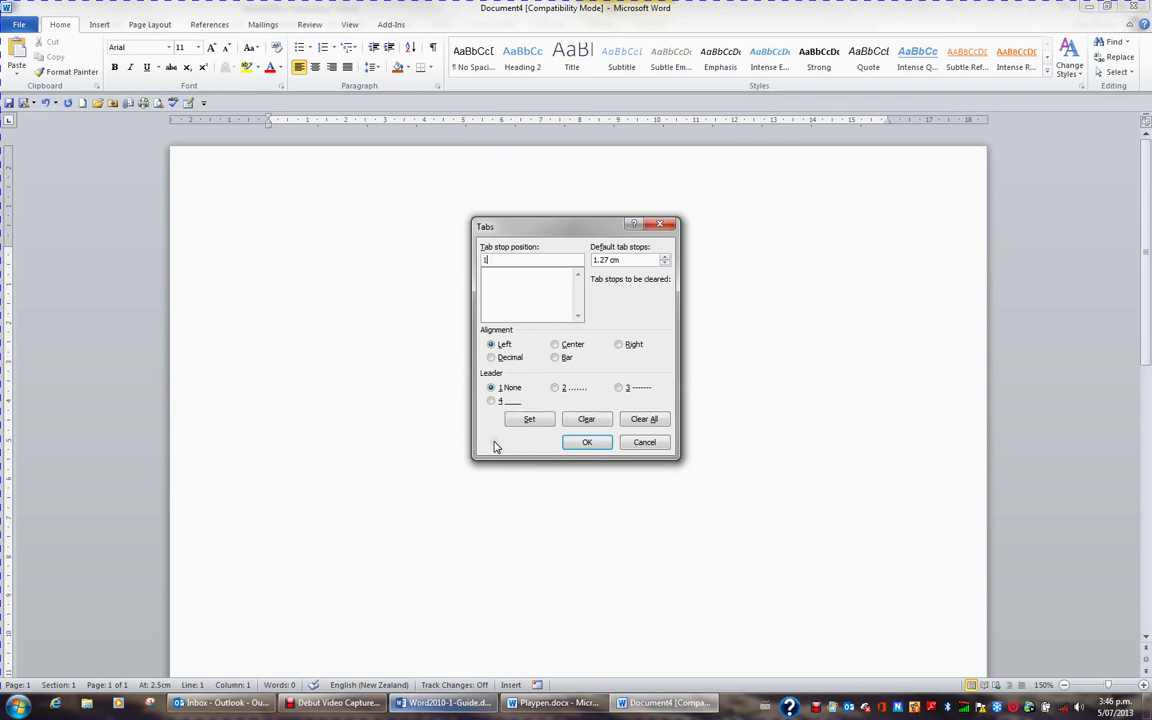
{"action": "left_click", "coordinate": [494, 446]}
{"action": "left_click", "coordinate": [494, 344]}
{"action": "left_click", "coordinate": [507, 374]}
{"action": "left_click", "coordinate": [533, 421]}
{"action": "left_click", "coordinate": [530, 420]}
{"action": "left_click", "coordinate": [522, 425]}
Add a centre-aligned tab stop at 5 cm.
{"action": "type", "text": "5"}
{"action": "left_click", "coordinate": [555, 345]}
{"action": "left_click", "coordinate": [531, 419]}
{"action": "left_click", "coordinate": [530, 419]}
{"action": "left_click", "coordinate": [532, 421]}
{"action": "left_click", "coordinate": [530, 421]}
Add a decimal tab stop at 9 cm with the dotted leader (option 2).
{"action": "type", "text": "9"}
{"action": "left_click", "coordinate": [509, 360]}
{"action": "left_click", "coordinate": [557, 389]}
{"action": "left_click", "coordinate": [532, 420]}
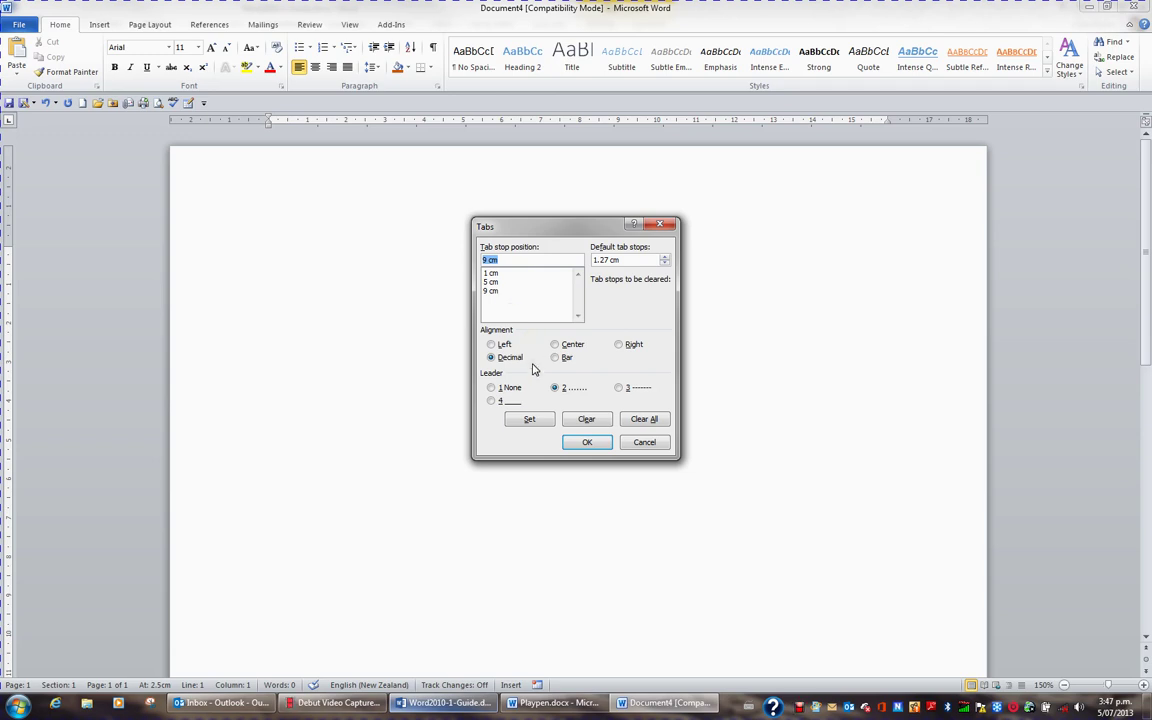
Add a decimal tab stop at 12 cm with the dotted leader (option 2).
{"action": "type", "text": "12"}
{"action": "left_click", "coordinate": [514, 360]}
{"action": "left_click", "coordinate": [516, 365]}
{"action": "left_click", "coordinate": [556, 389]}
{"action": "left_click", "coordinate": [546, 421]}
{"action": "left_click", "coordinate": [546, 421]}
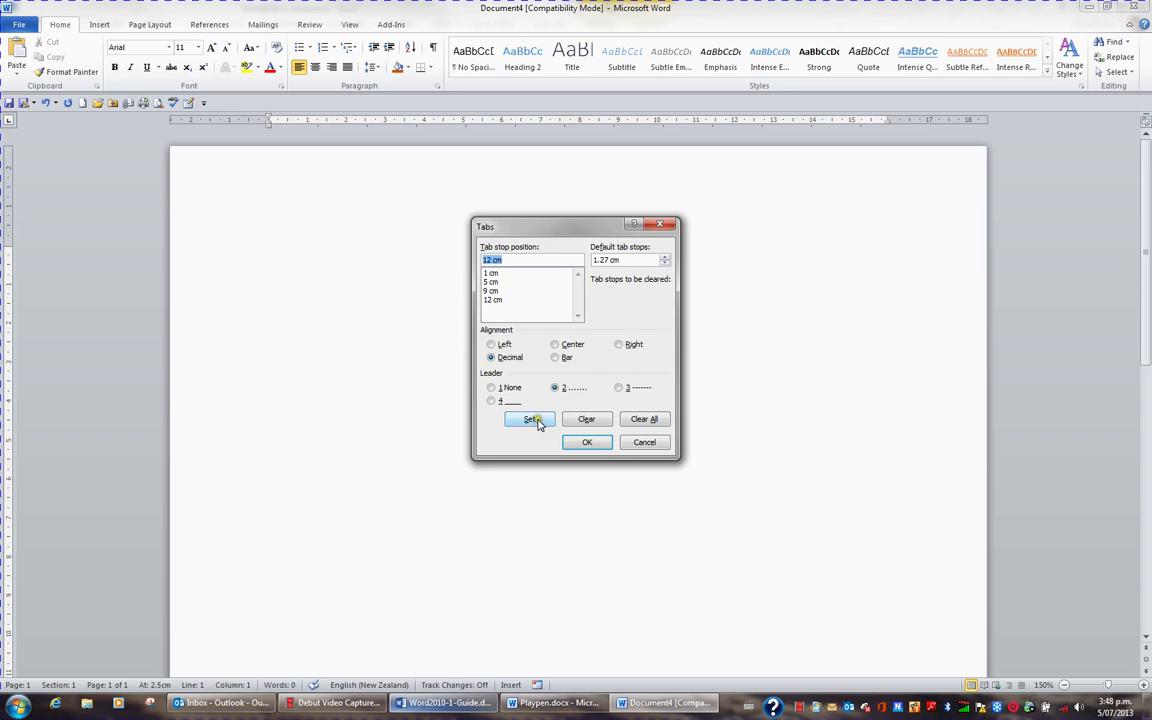
Add a decimal tab stop at 15 cm with the dotted leader (option 2) and apply the whole set of tab stops.
{"action": "type", "text": "15"}
{"action": "left_click", "coordinate": [533, 403]}
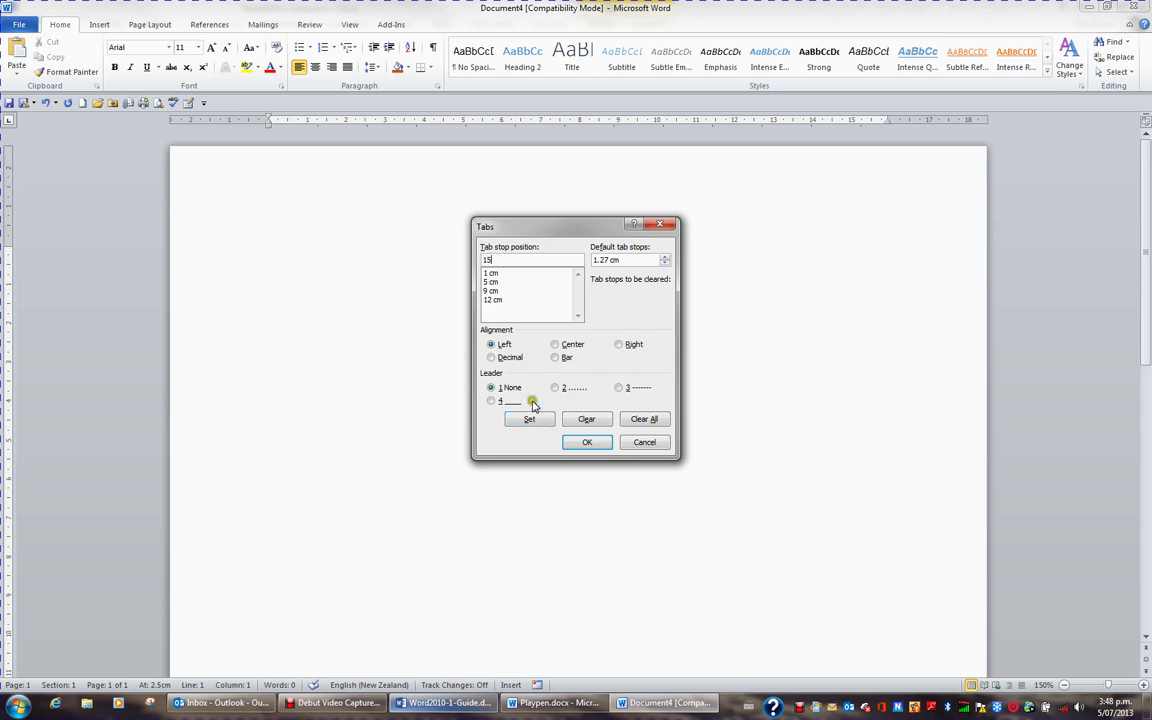
{"action": "left_click", "coordinate": [491, 358]}
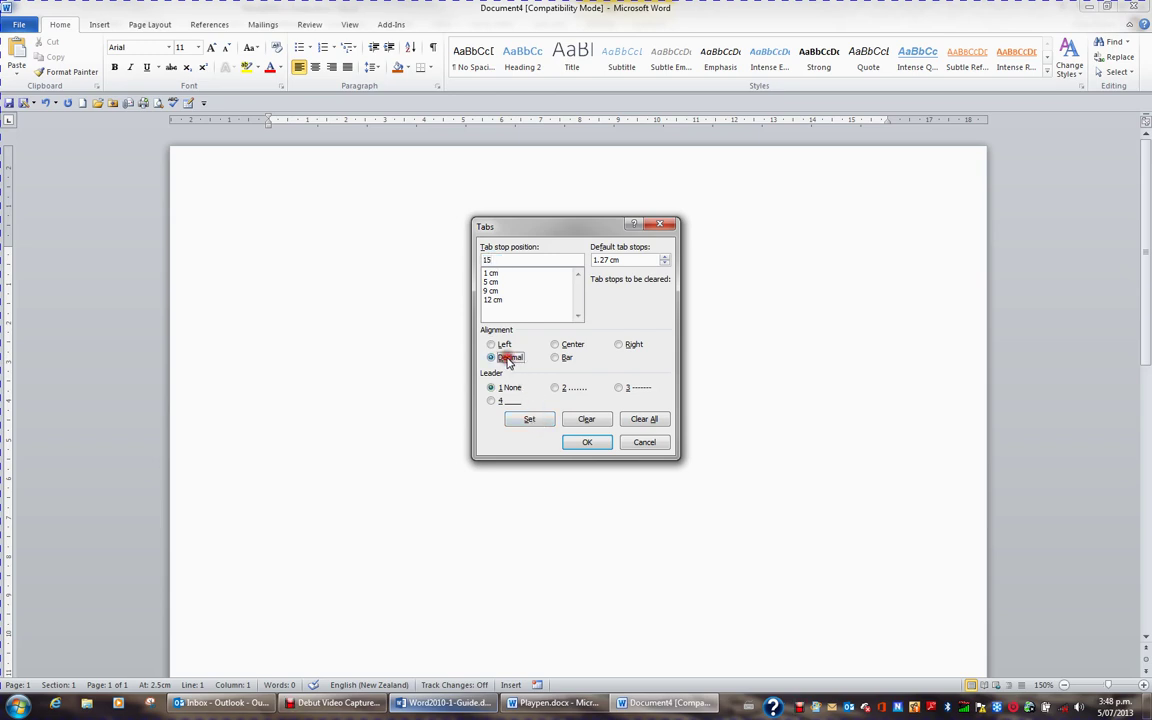
{"action": "left_click", "coordinate": [557, 389]}
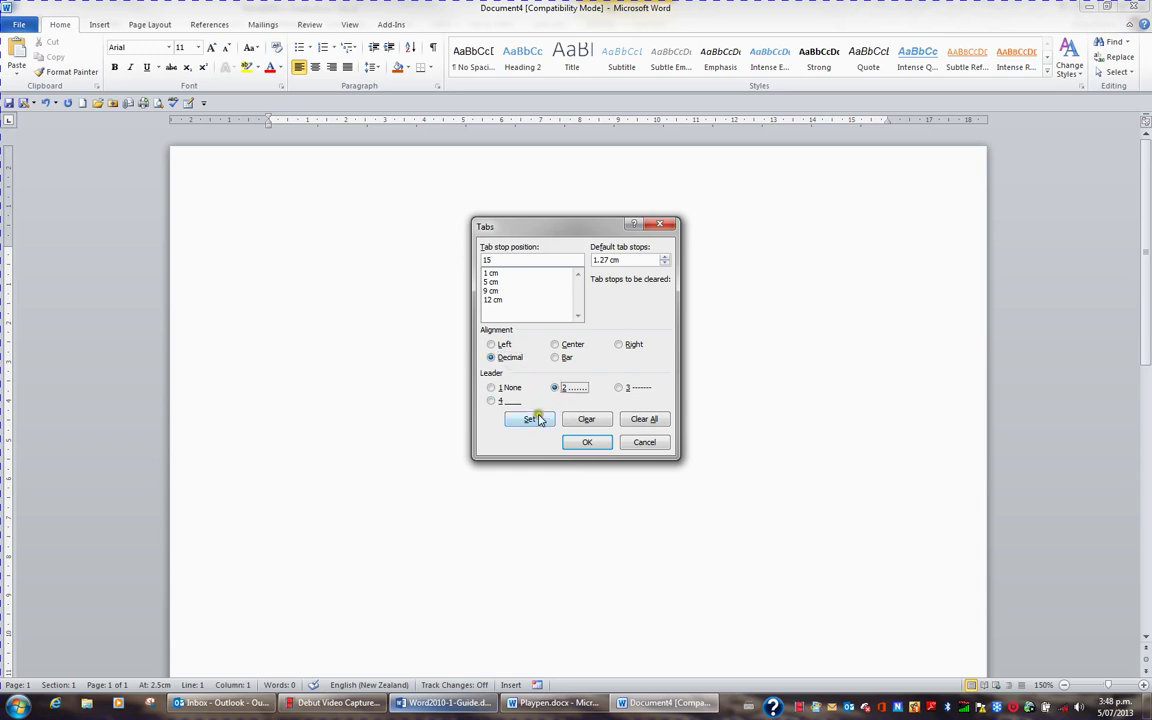
{"action": "left_click", "coordinate": [533, 421]}
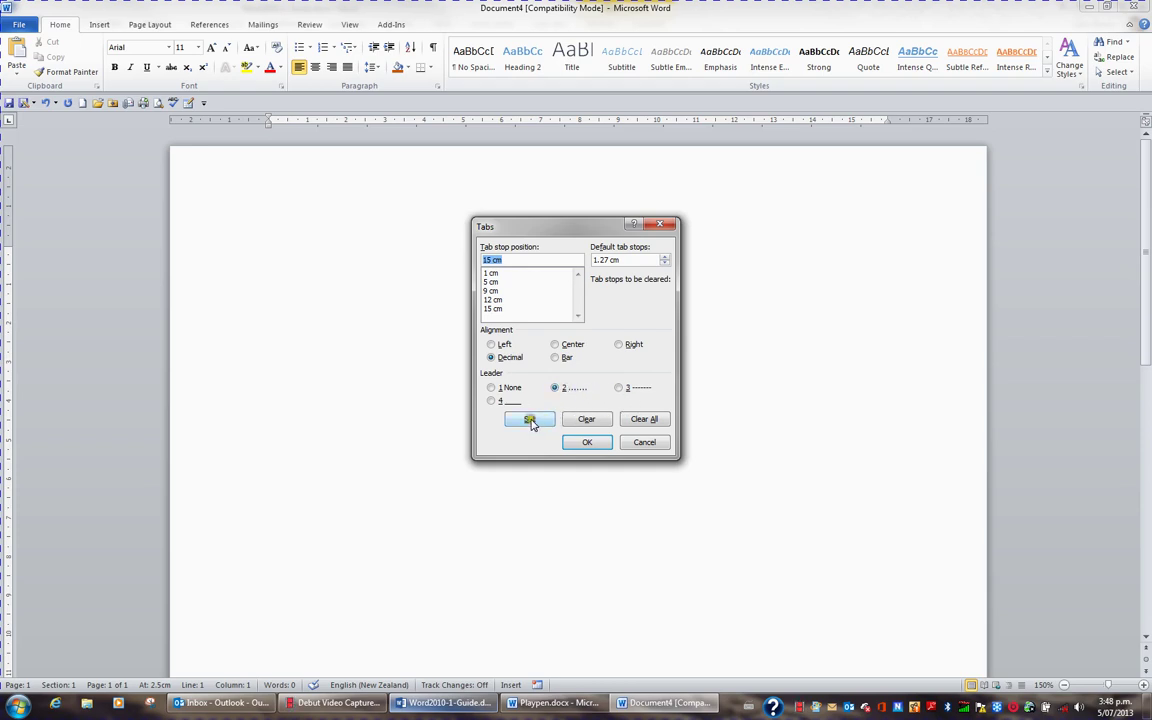
{"action": "left_click", "coordinate": [587, 444]}
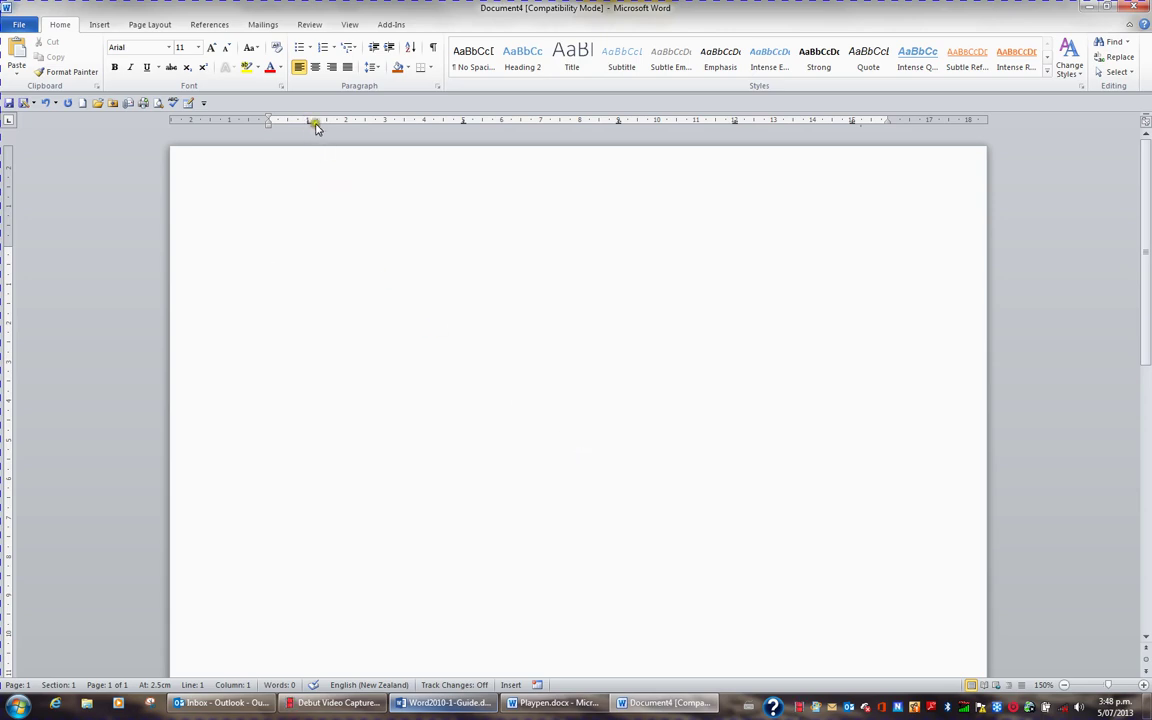
{"action": "left_click_drag", "start_coordinate": [310, 119], "coordinate": [317, 128]}
{"action": "left_click", "coordinate": [464, 121]}
{"action": "left_click_drag", "start_coordinate": [464, 121], "coordinate": [466, 127]}
Enter the first tab-aligned row with Admin, the person's surname, 300.00, 500.00 and 1.00, one entry per tab stop.
{"action": "type", "text": "Admin"}
{"action": "key", "text": "Tab"}
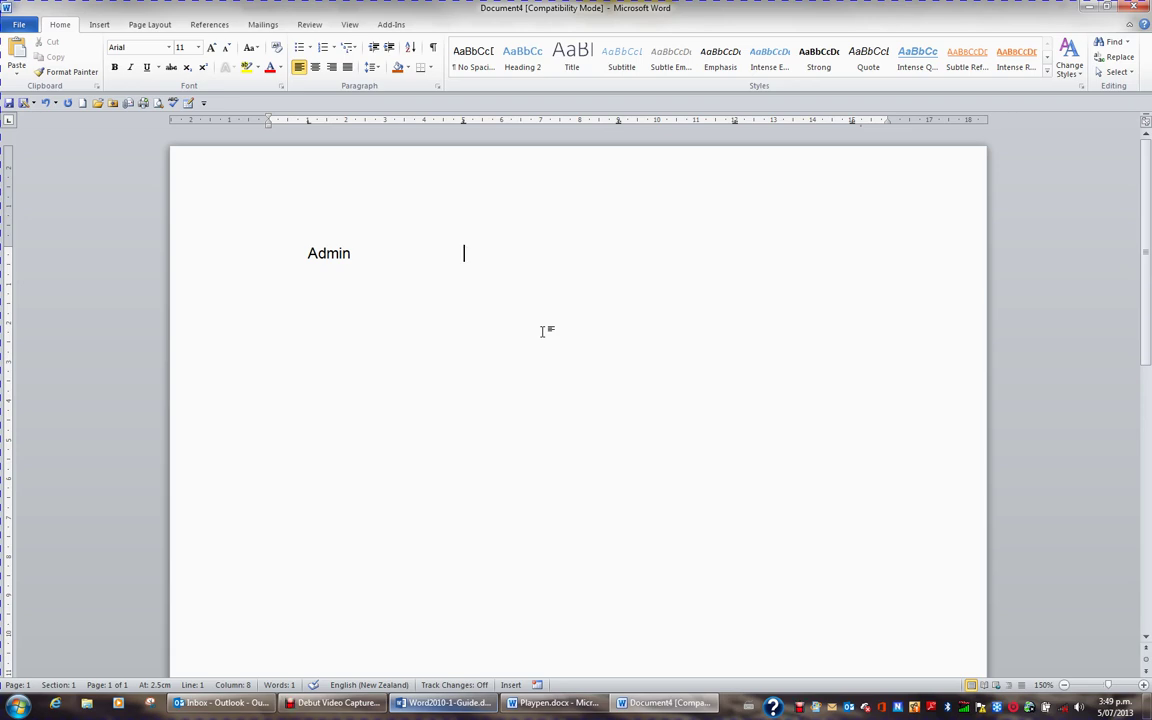
{"action": "type", "text": "Hughes"}
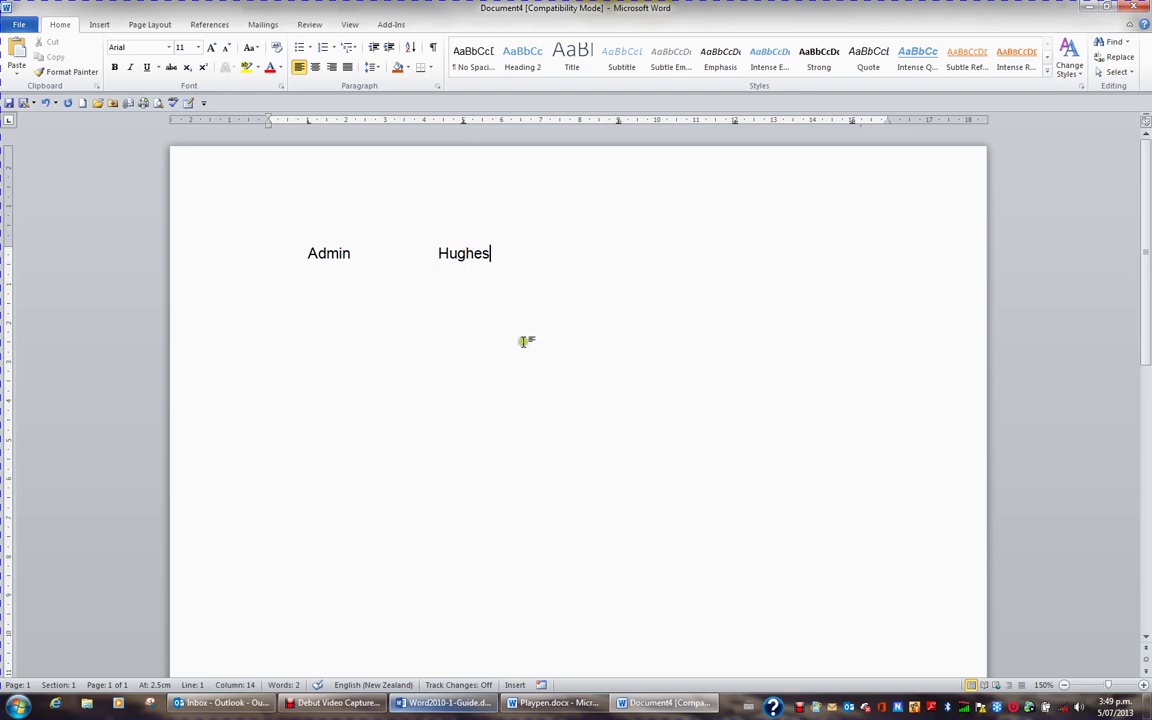
{"action": "key", "text": "Tab"}
{"action": "type", "text": "."}
{"action": "type", "text": "300.00"}
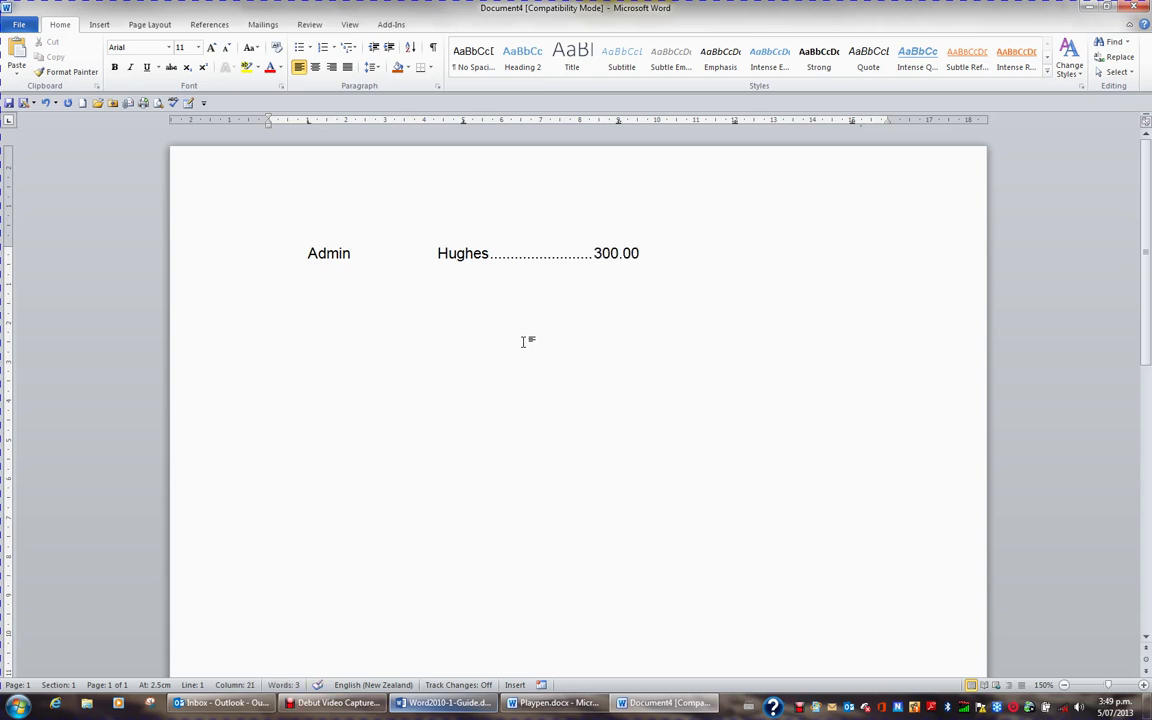
{"action": "key", "text": "Tab"}
{"action": "type", "text": "500.00"}
{"action": "key", "text": "Tab"}
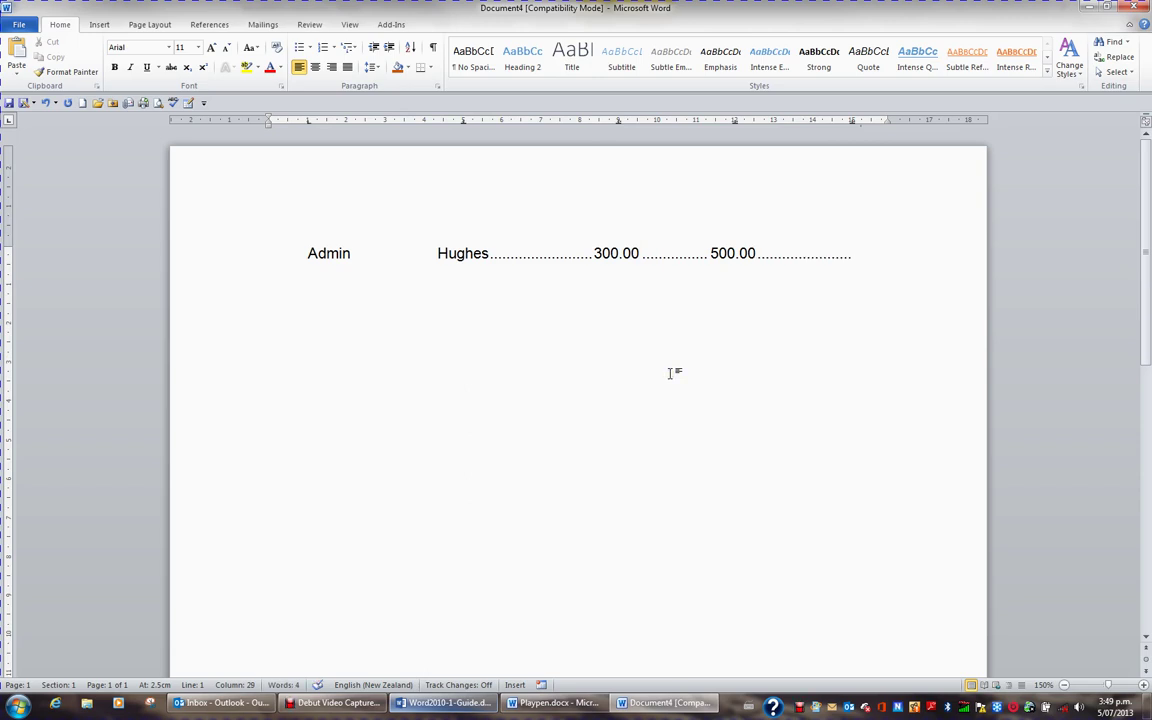
{"action": "type", "text": "1.00"}
{"action": "key", "text": "Return"}
Enter the second tab-aligned row with Marketing, the person's surname, 1.00, 1000.00 and 1000.00, ending with a new line.
{"action": "type", "text": "Marketi"}
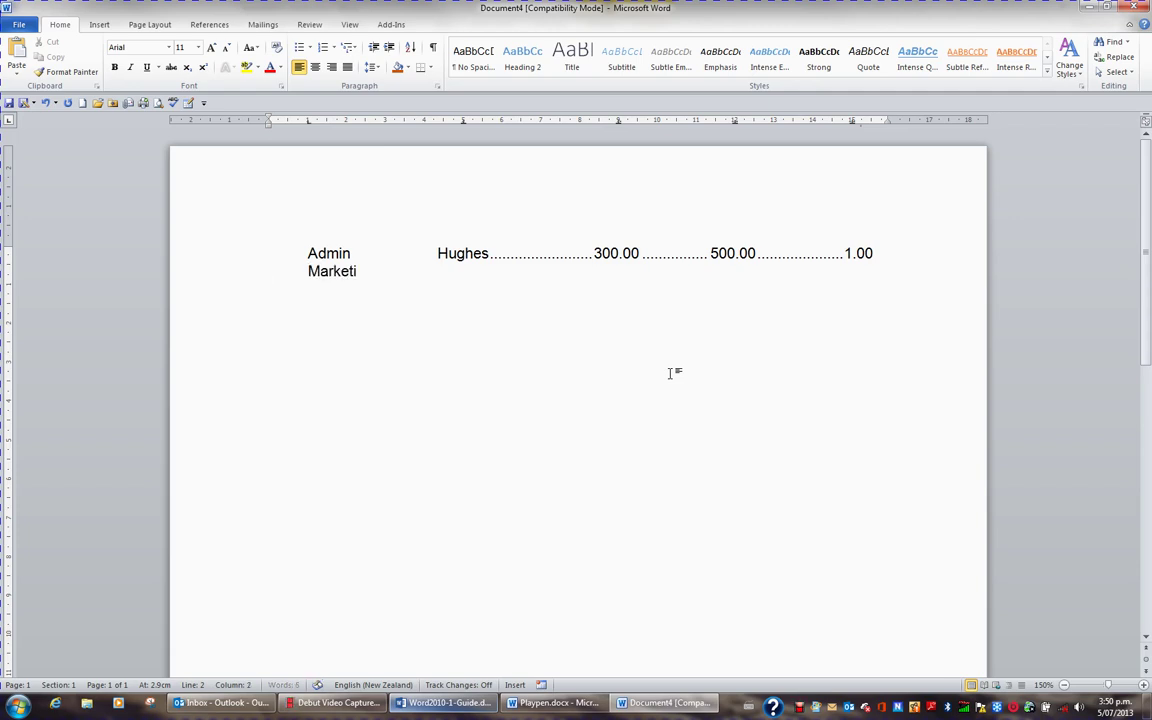
{"action": "type", "text": "ng"}
{"action": "type", "text": "lark"}
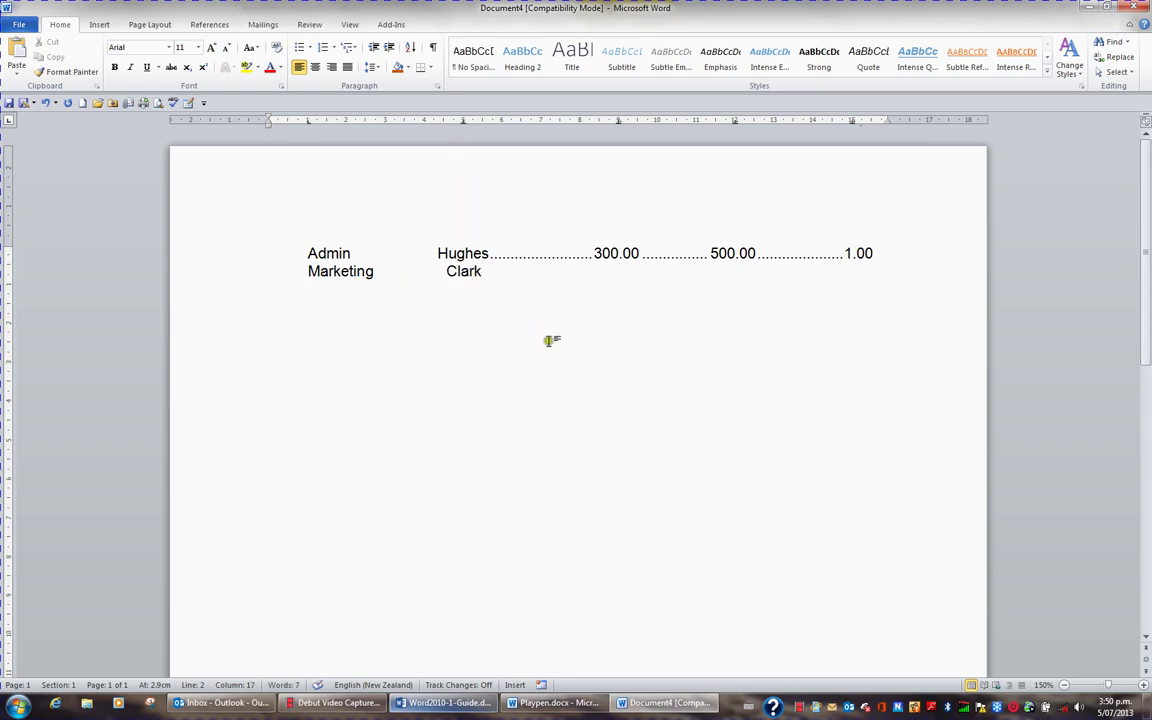
{"action": "key", "text": "Tab"}
{"action": "type", "text": "1.00"}
{"action": "key", "text": "Tab"}
{"action": "type", "text": "1000.00"}
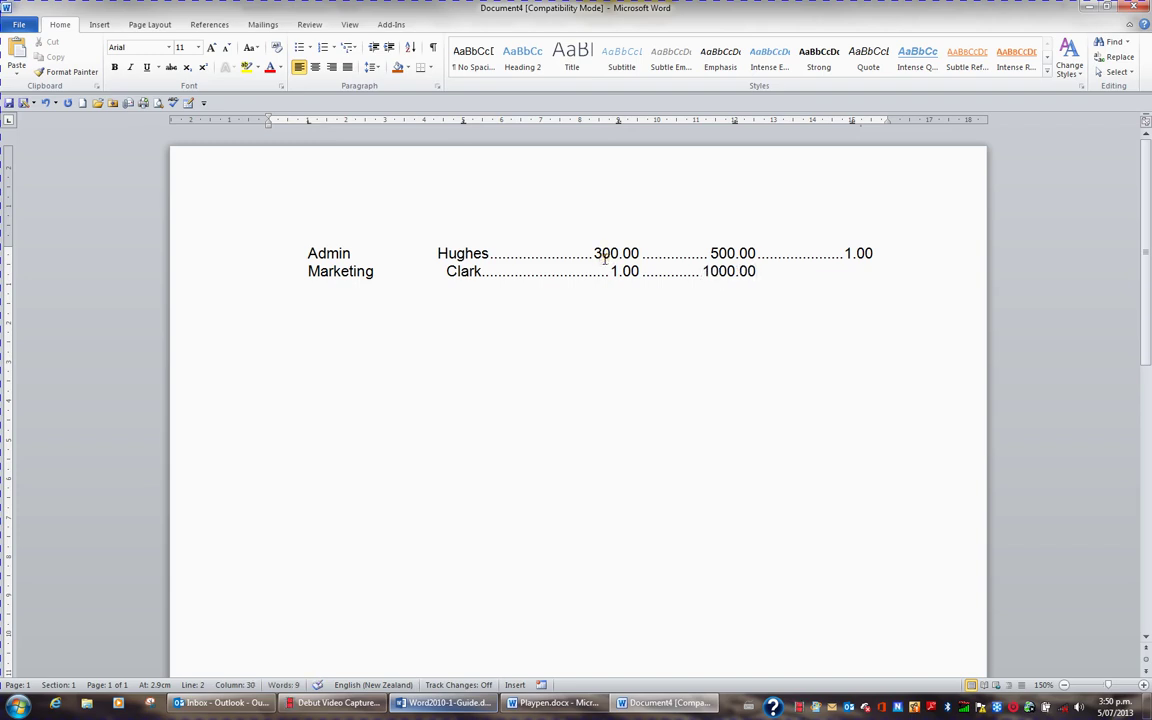
{"action": "key", "text": "Tab"}
{"action": "type", "text": "1"}
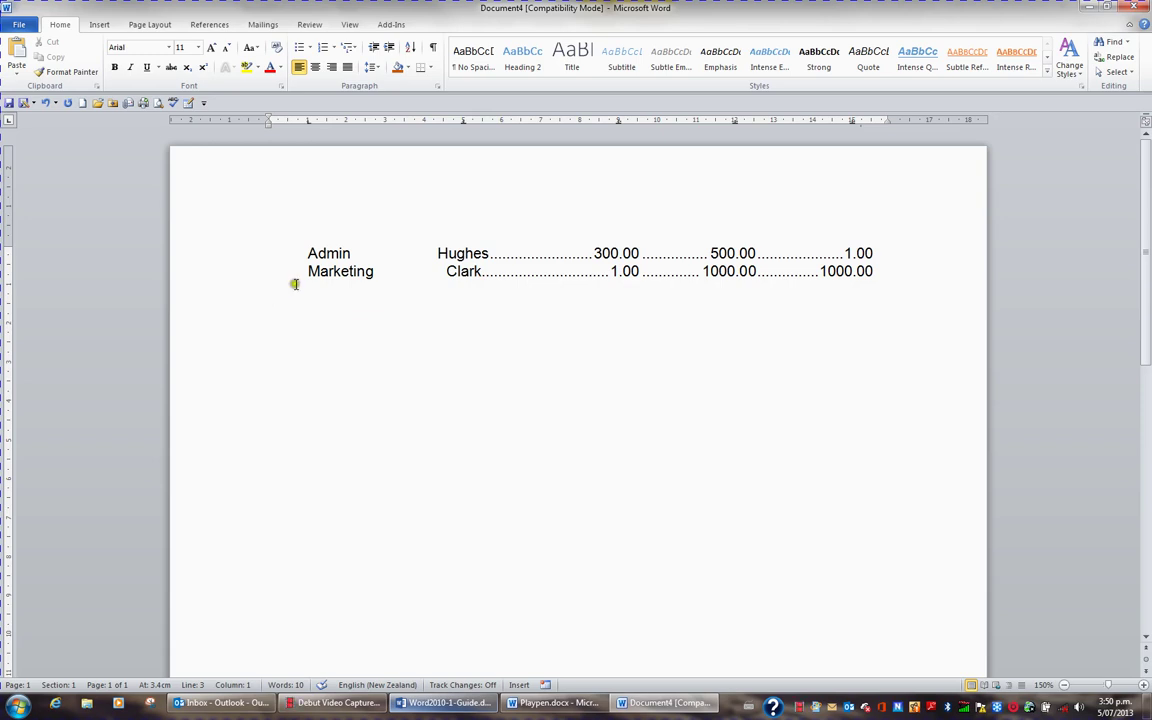
Remove the five tab stops one by one from the empty line below the Marketing row and undo the removals.
{"action": "left_click", "coordinate": [318, 253]}
{"action": "left_click", "coordinate": [318, 271]}
{"action": "left_click", "coordinate": [268, 291]}
{"action": "left_click_drag", "start_coordinate": [309, 126], "coordinate": [309, 172]}
{"action": "left_click_drag", "start_coordinate": [464, 124], "coordinate": [465, 165]}
{"action": "left_click_drag", "start_coordinate": [618, 122], "coordinate": [622, 155]}
{"action": "left_click_drag", "start_coordinate": [733, 121], "coordinate": [738, 152]}
{"action": "left_click_drag", "start_coordinate": [852, 121], "coordinate": [850, 151]}
{"action": "left_click", "coordinate": [45, 104]}
Clear all tab stops at once from the empty line below the Marketing row.
{"action": "left_click", "coordinate": [438, 90]}
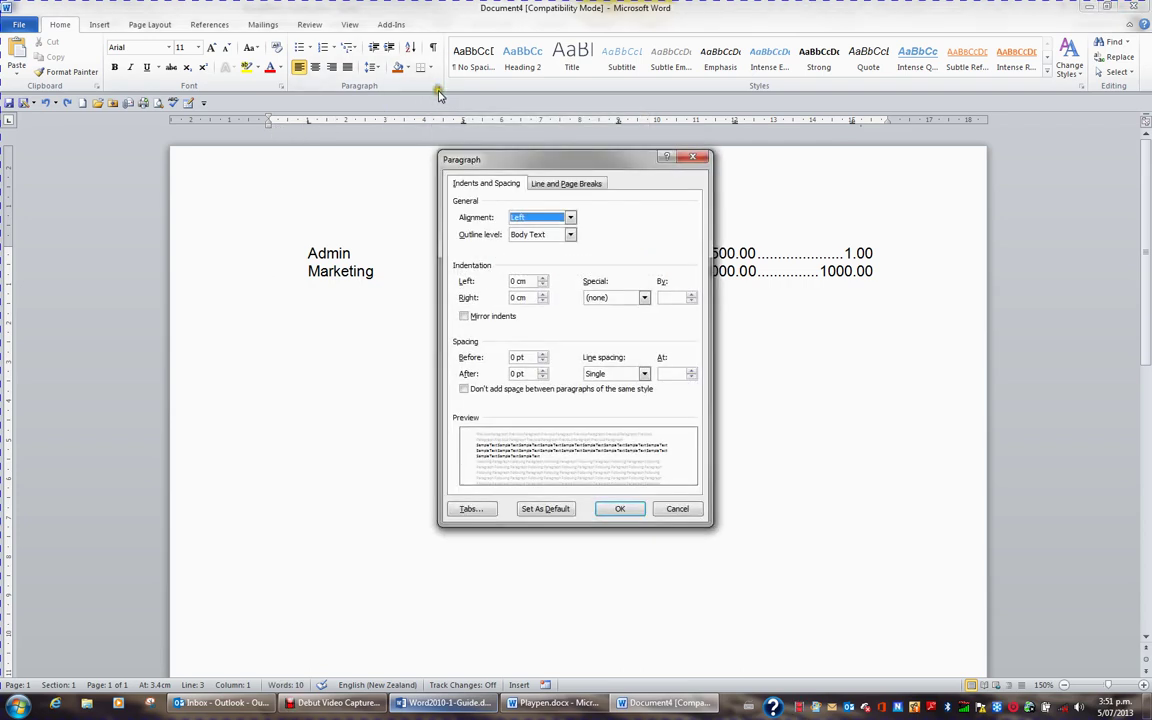
{"action": "left_click", "coordinate": [471, 509]}
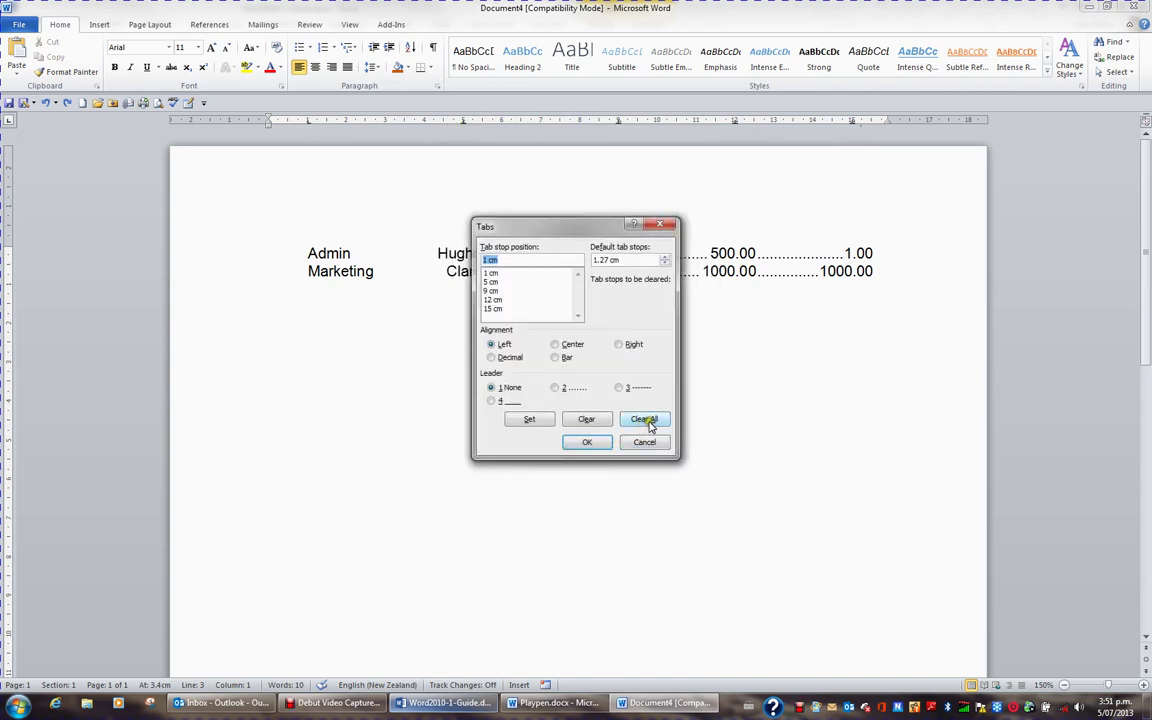
{"action": "left_click", "coordinate": [500, 273]}
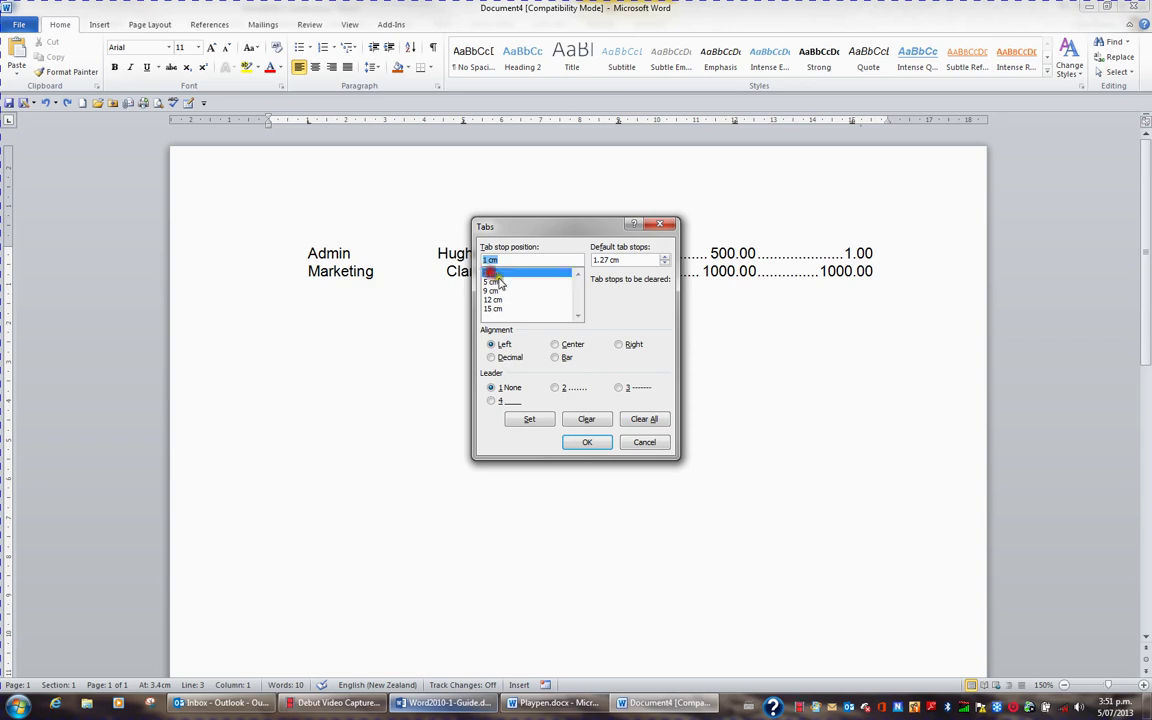
{"action": "left_click", "coordinate": [648, 420]}
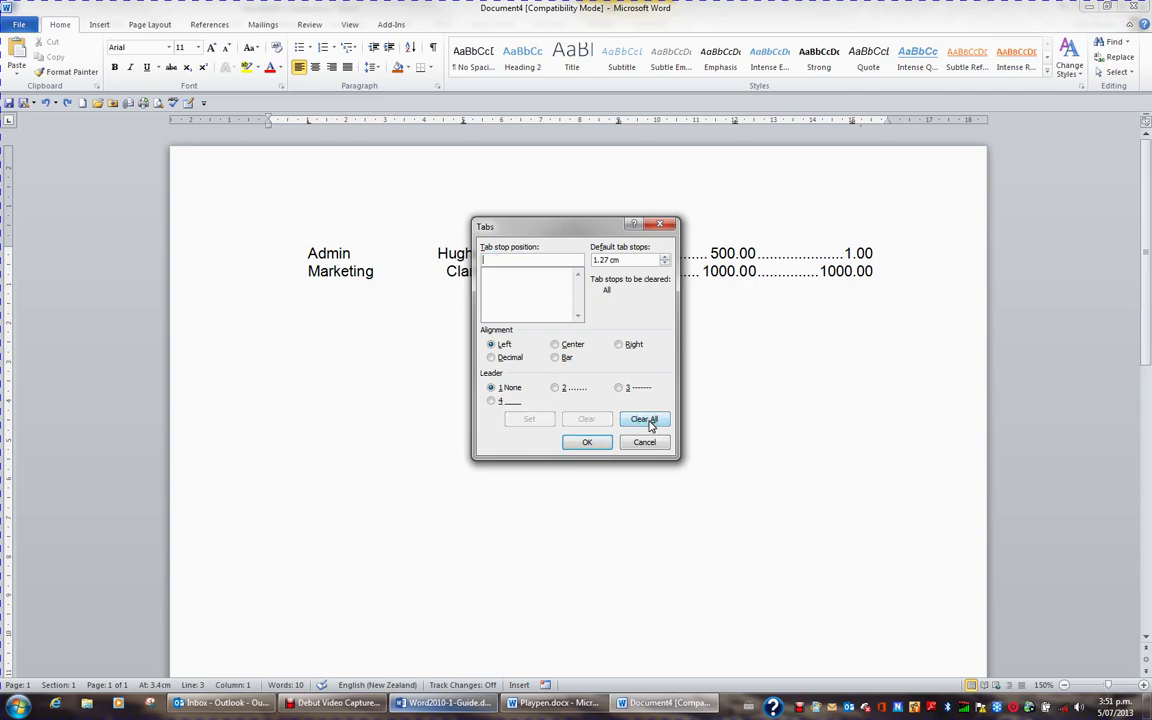
{"action": "left_click", "coordinate": [601, 443]}
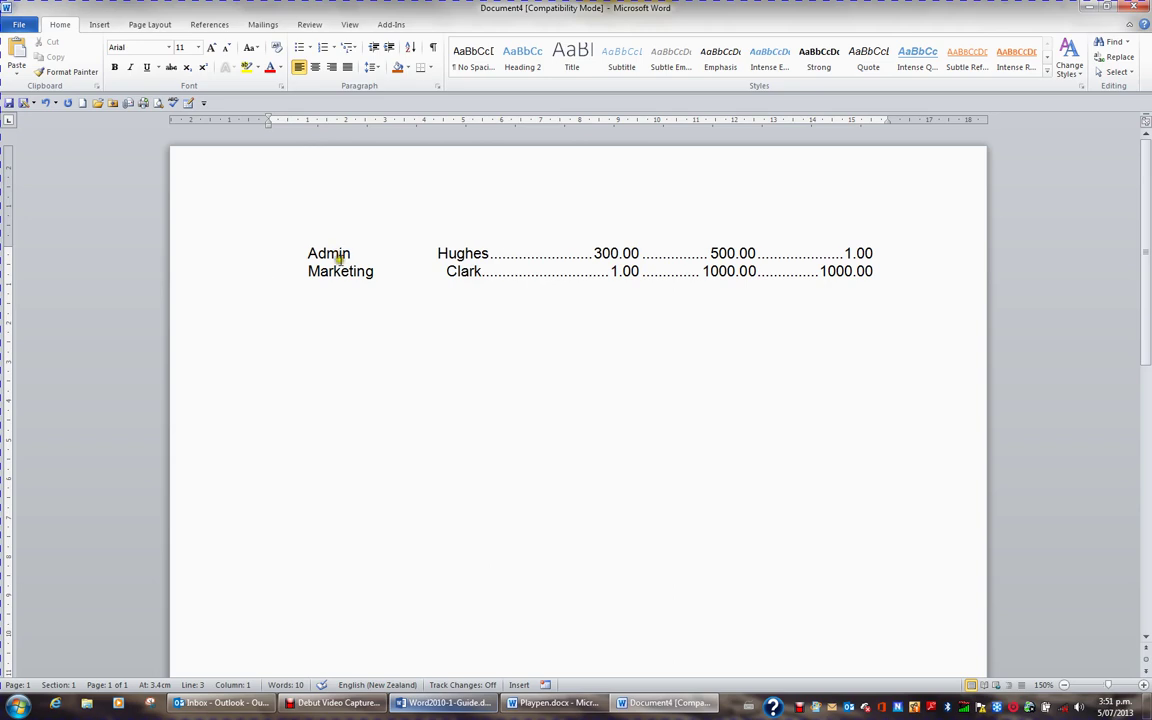
Check which tab stops apply to the Admin row, the Marketing row and the empty line below them.
{"action": "left_click", "coordinate": [346, 254]}
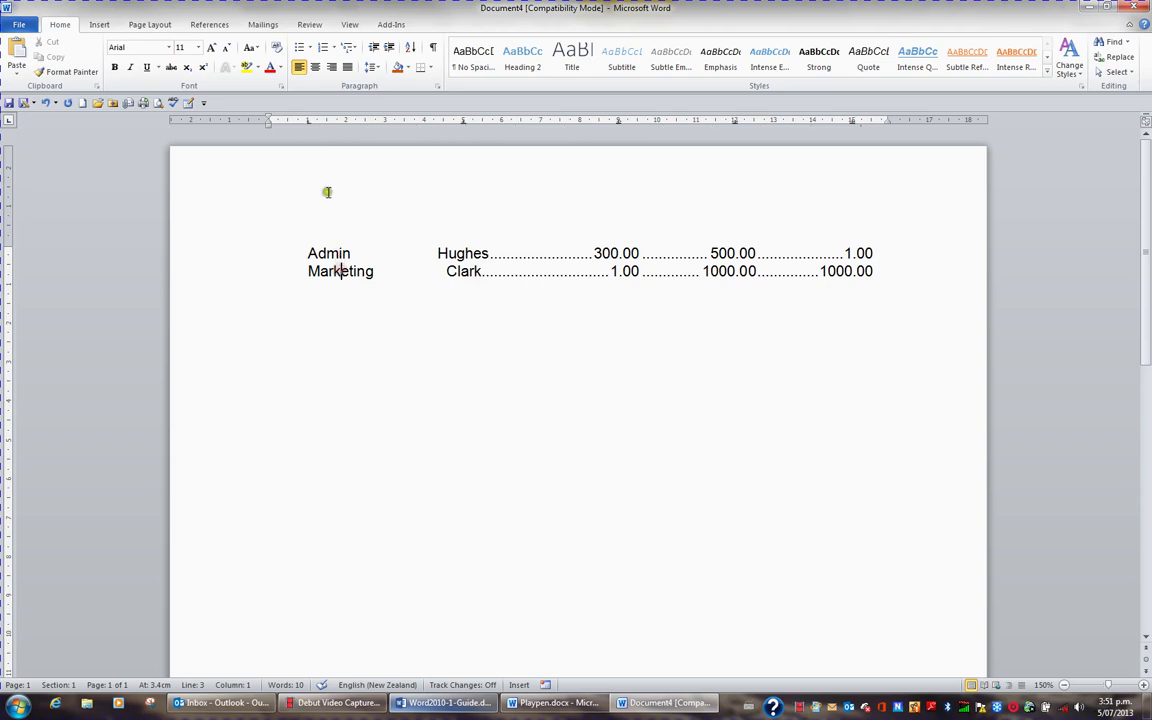
{"action": "left_click", "coordinate": [340, 252]}
{"action": "left_click_drag", "start_coordinate": [417, 124], "coordinate": [381, 161]}
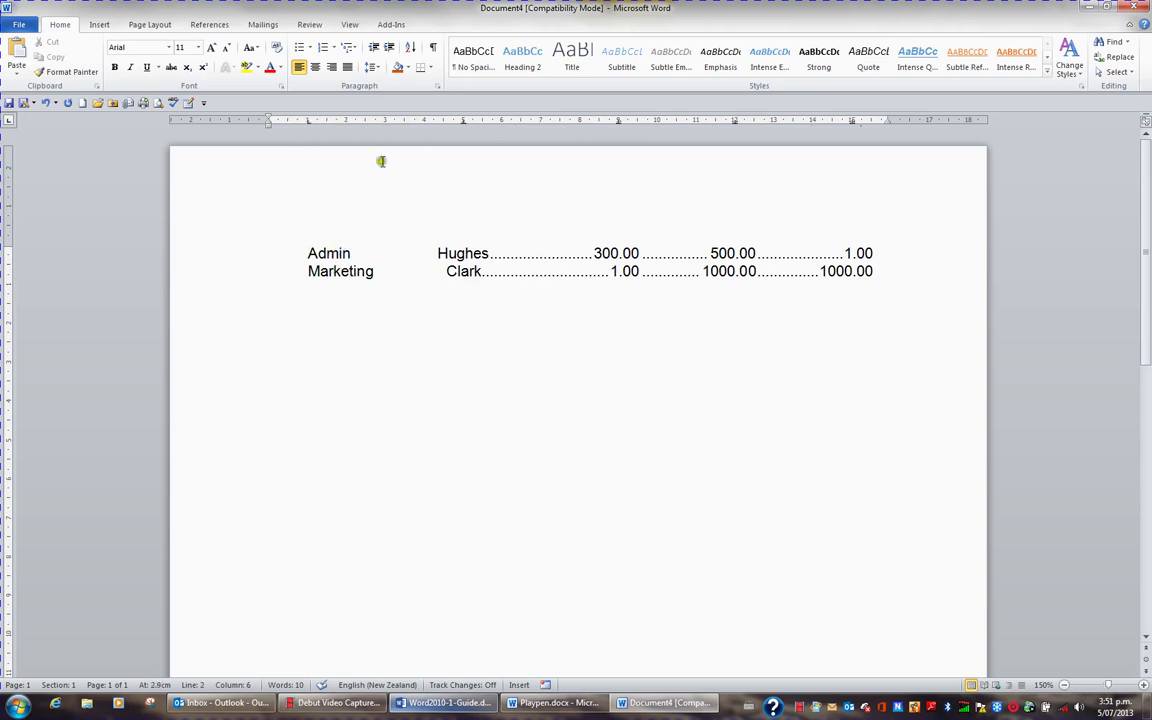
{"action": "left_click", "coordinate": [342, 272]}
{"action": "left_click", "coordinate": [297, 294]}
In both rows, move the centre tab stop to about 4.5 cm and the decimal tab stops to about 10.5, 12.5 and 15.25 cm.
{"action": "left_click_drag", "start_coordinate": [196, 254], "coordinate": [197, 270]}
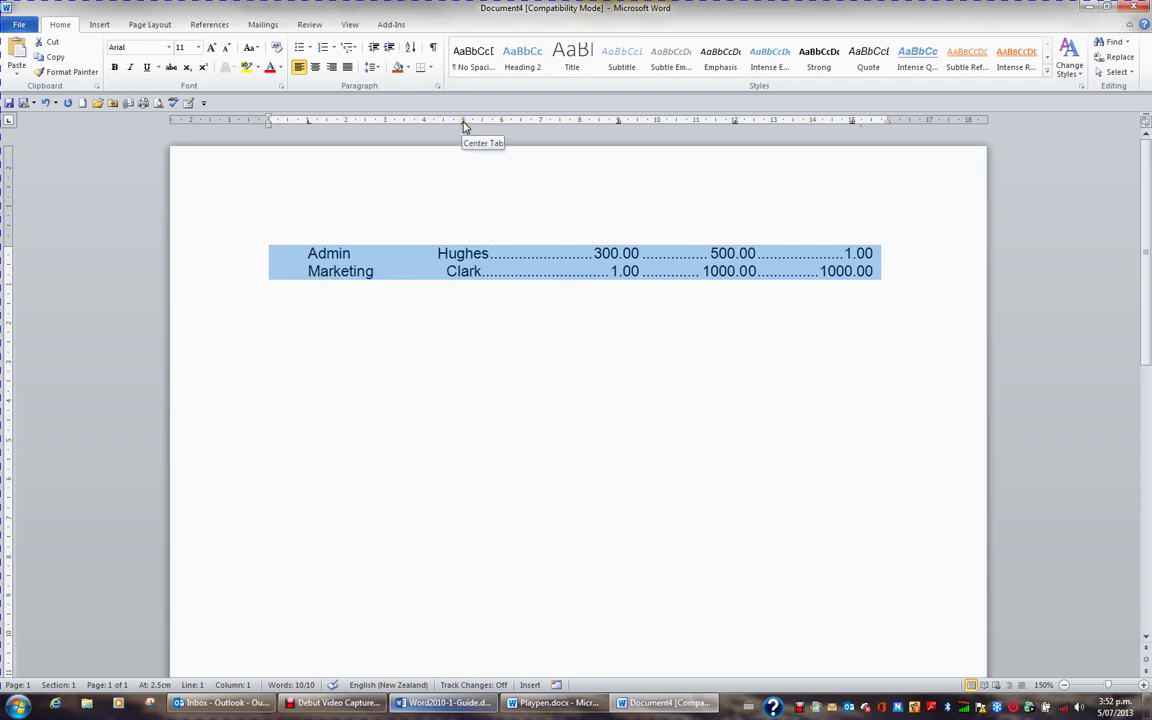
{"action": "left_click_drag", "start_coordinate": [463, 123], "coordinate": [443, 124]}
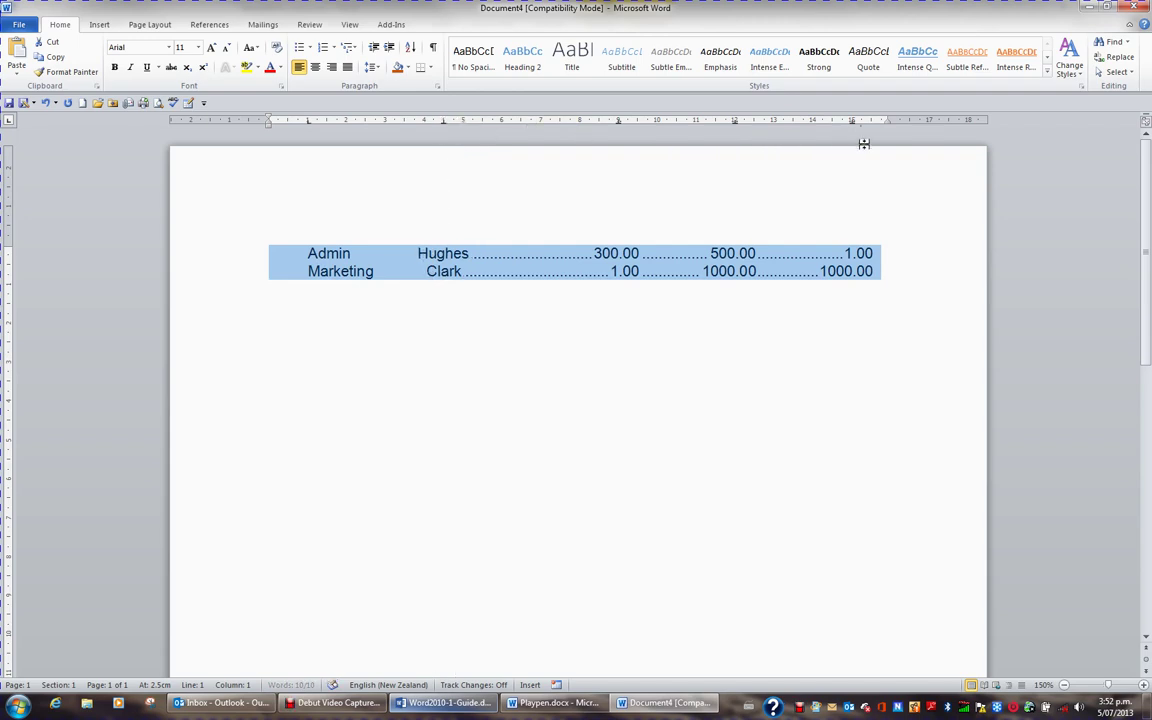
{"action": "left_click_drag", "start_coordinate": [854, 122], "coordinate": [864, 123]}
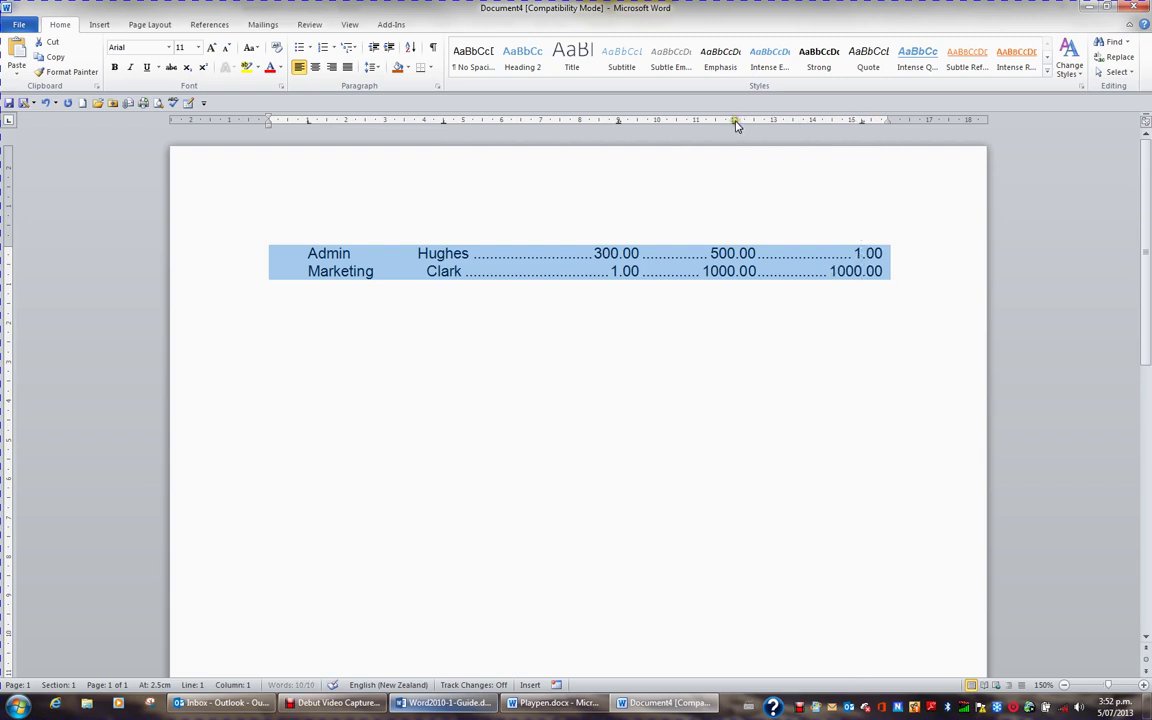
{"action": "left_click_drag", "start_coordinate": [736, 121], "coordinate": [757, 125]}
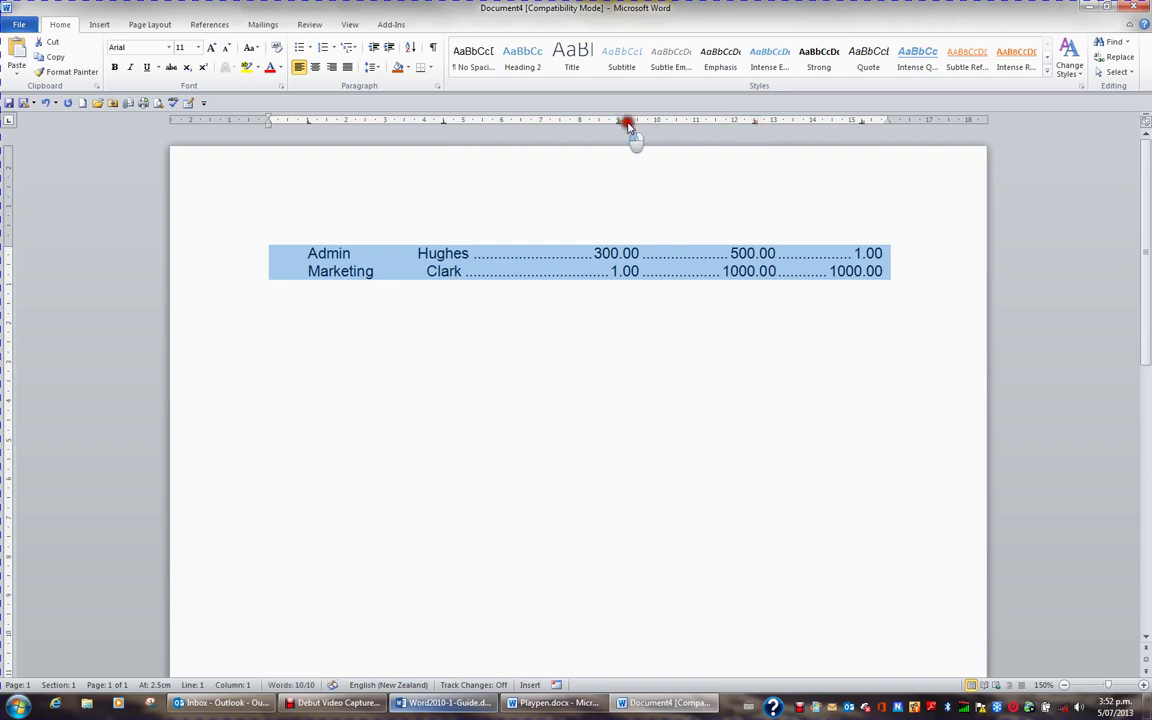
{"action": "left_click_drag", "start_coordinate": [618, 121], "coordinate": [675, 124]}
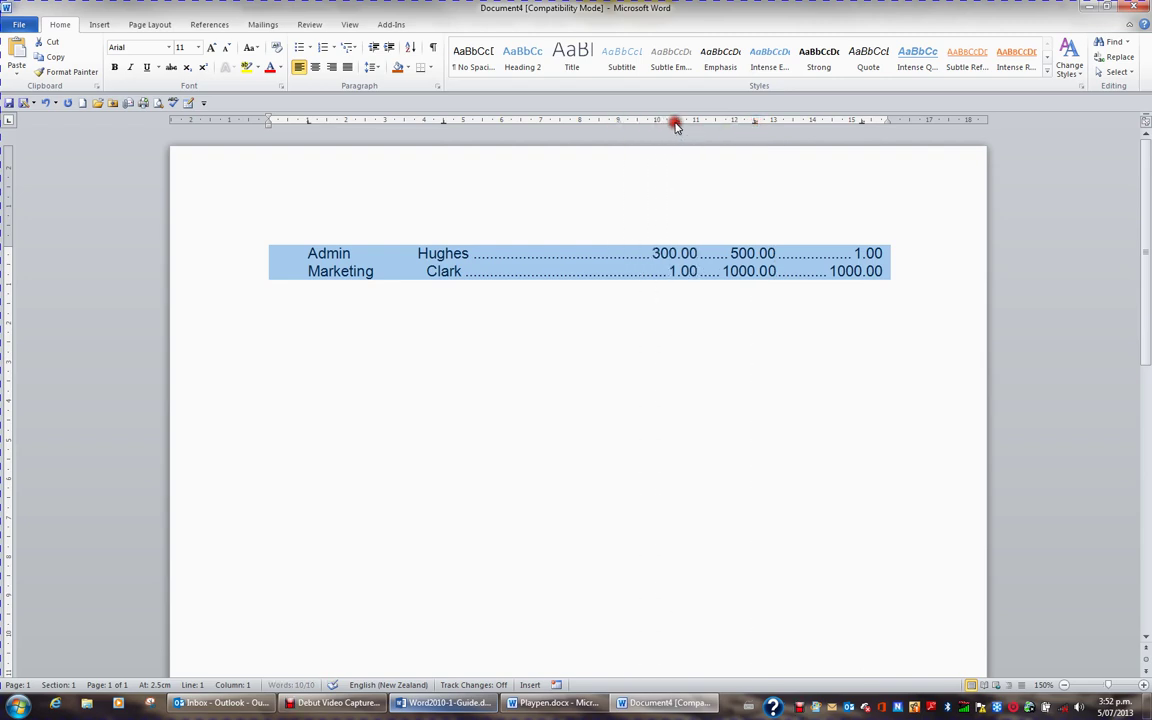
{"action": "left_click", "coordinate": [375, 309]}
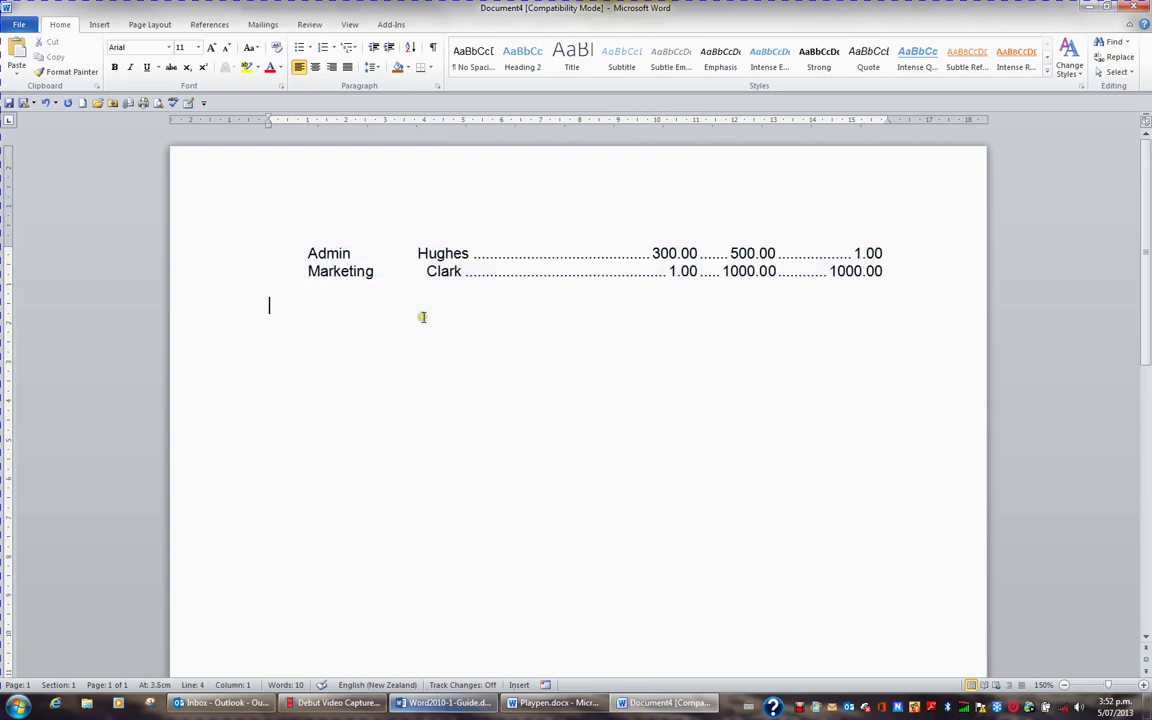